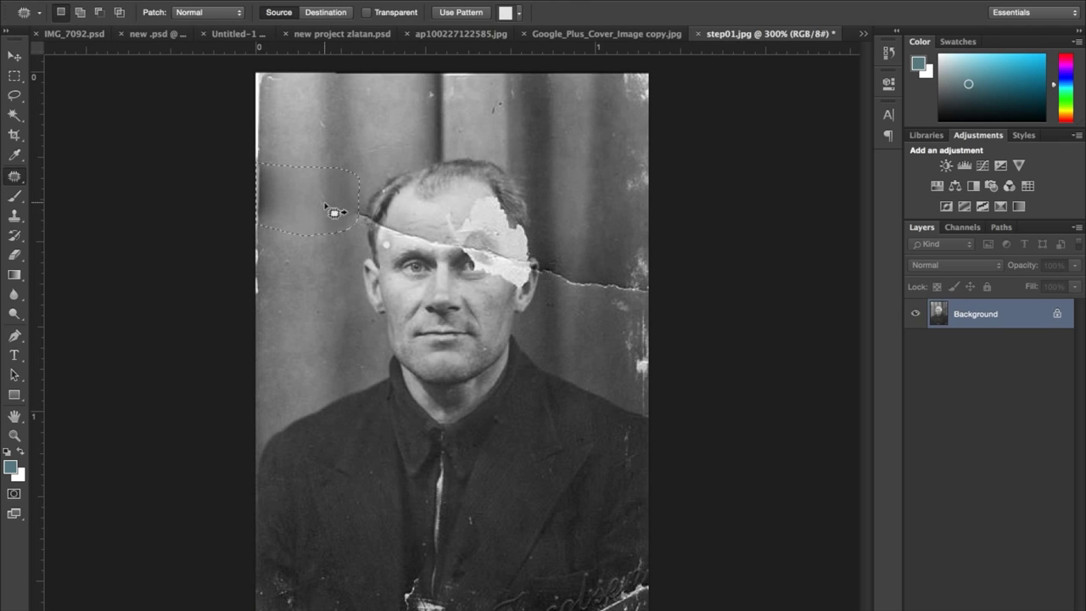
Patch the scratched upper-left backdrop with clean texture, then heal the right-edge spots.
left_click_drag(325, 207, 325, 297)
key("ctrl+d")
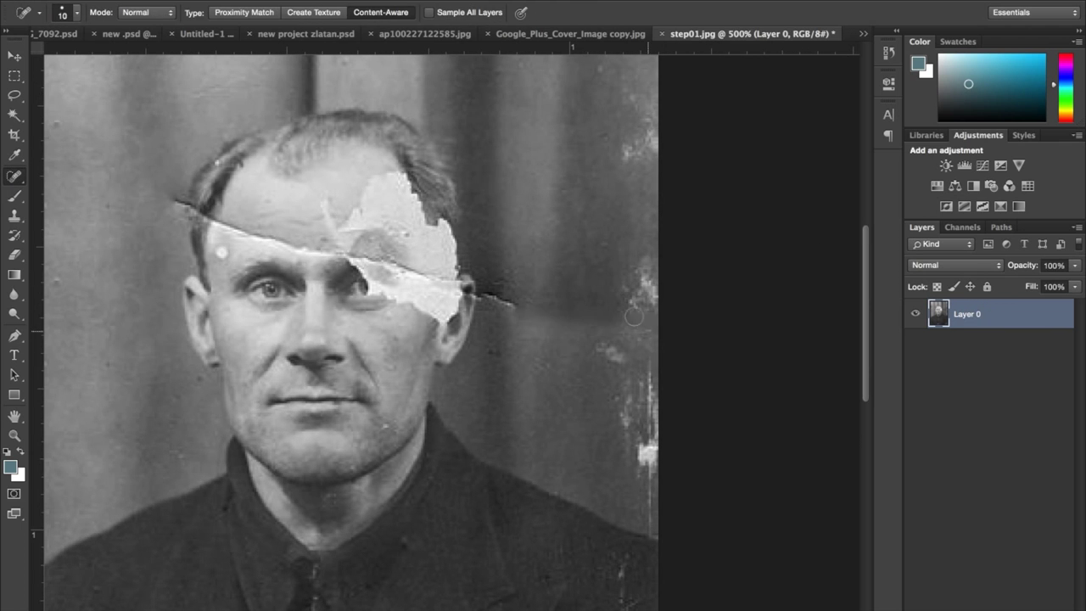
left_click_drag(649, 386, 641, 477)
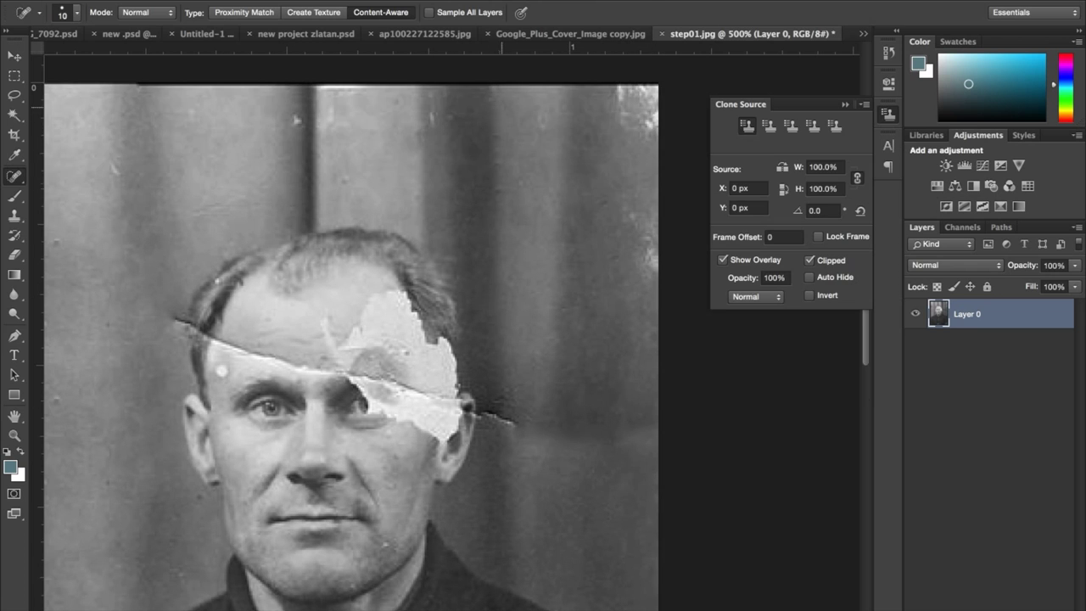
Heal the edge spots and lower-left damage with the Healing and Spot Healing Brushes.
left_click(16, 175, "alt")
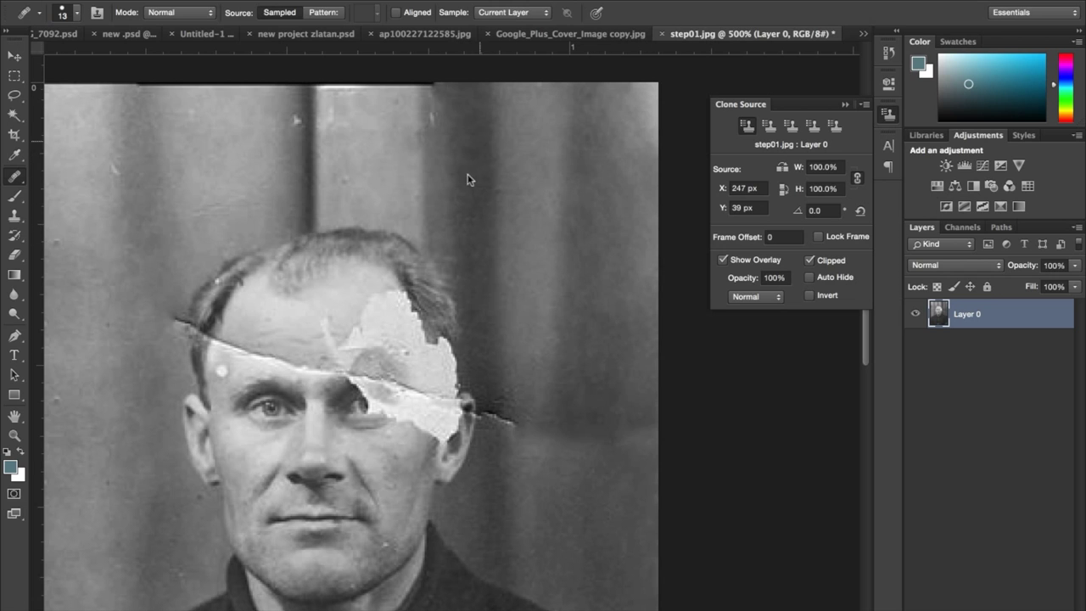
scroll(467, 178, "left", 5)
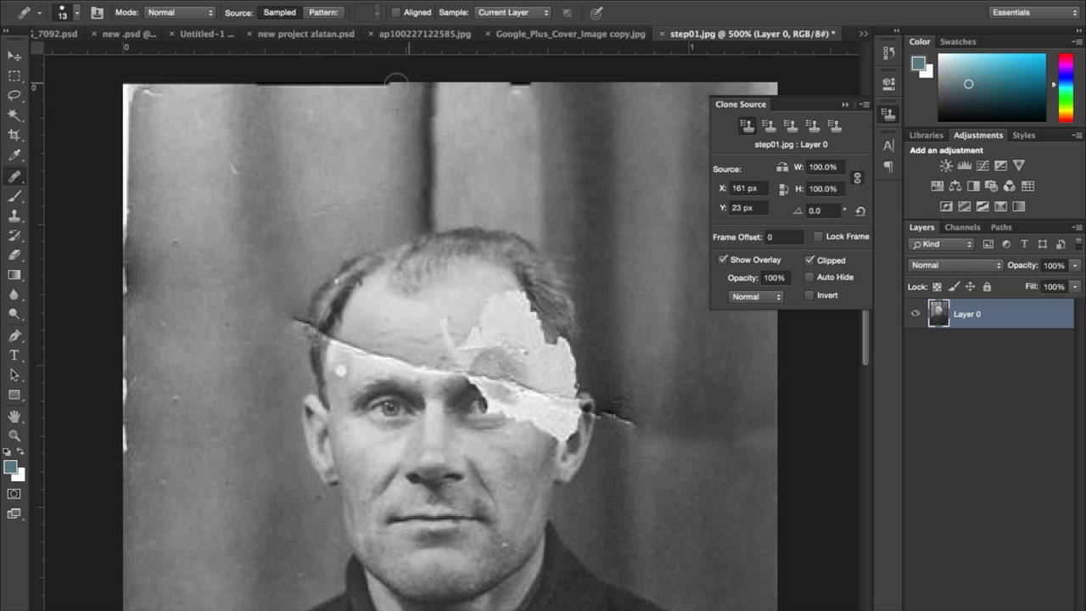
key("j")
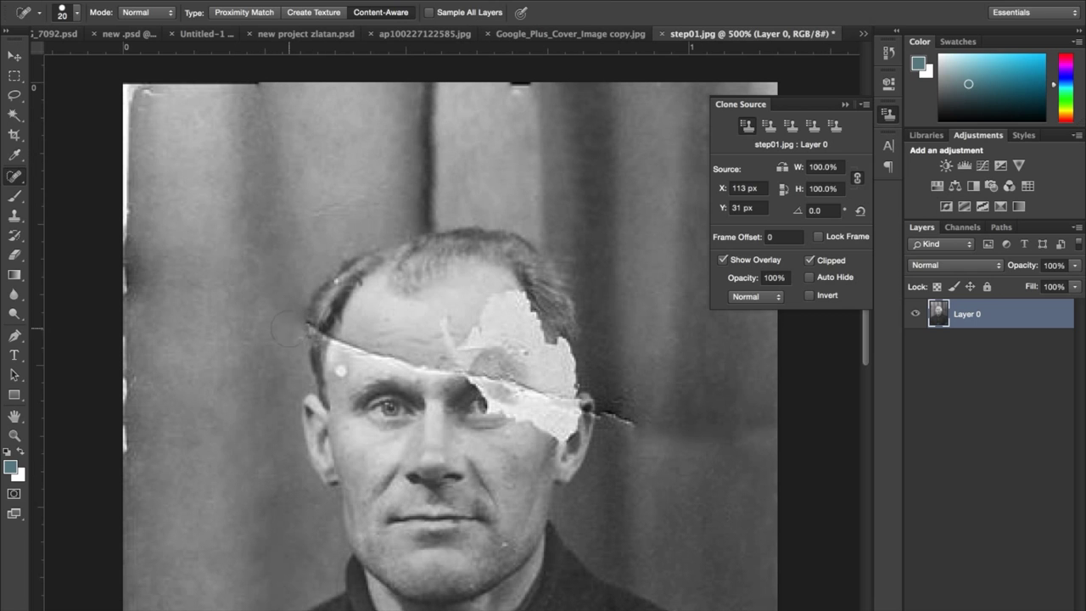
scroll(356, 254, "down", 2)
scroll(424, 145, "left", 5)
scroll(419, 353, "left", 4)
scroll(420, 353, "down", 2)
left_click_drag(407, 459, 373, 584)
scroll(538, 443, "right", 1)
Clone clean jacket fabric over the white scratches and the lower-right handwritten lettering.
key("s")
left_click(526, 444, "alt")
scroll(515, 441, "left", 8)
scroll(516, 441, "up", 2)
scroll(509, 409, "down", 1)
scroll(594, 390, "down", 5)
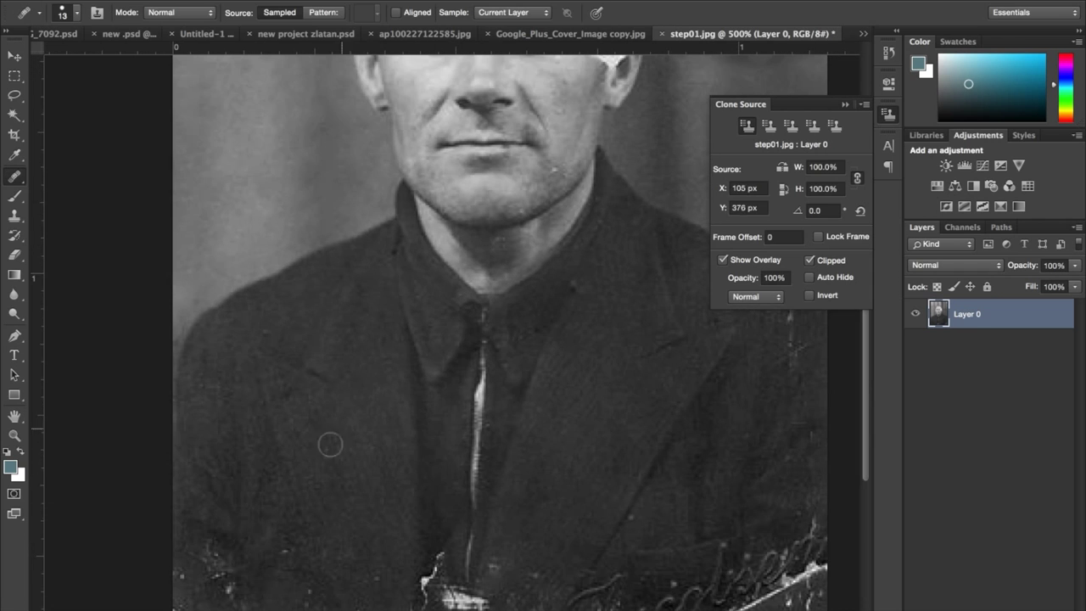
left_click(368, 540, "alt")
scroll(208, 403, "down", 2)
scroll(221, 424, "right", 4)
left_click(262, 458, "alt")
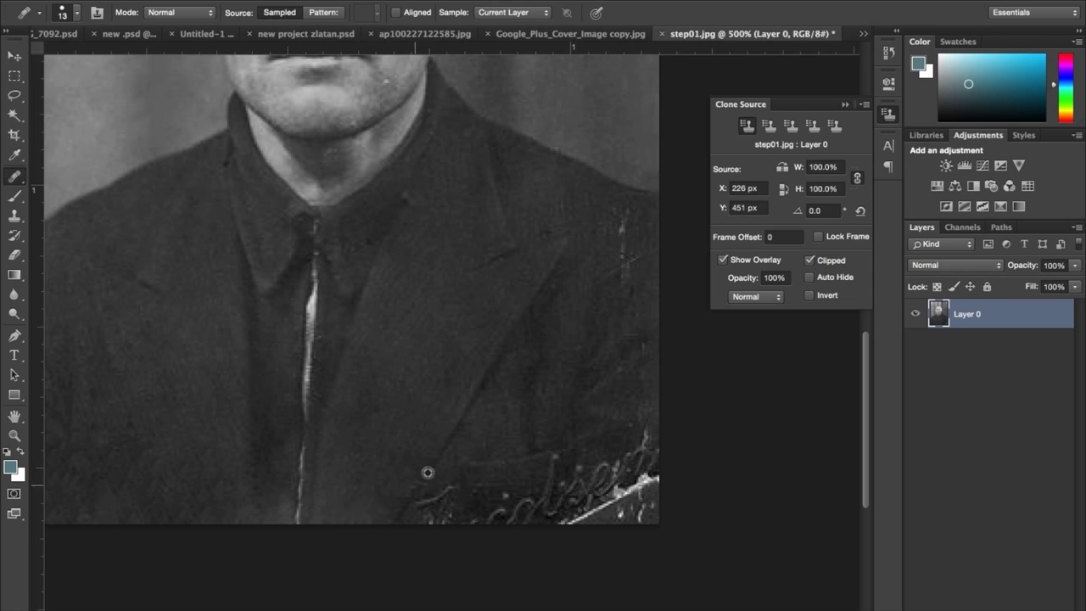
scroll(495, 513, "right", 2)
left_click(557, 515, "alt")
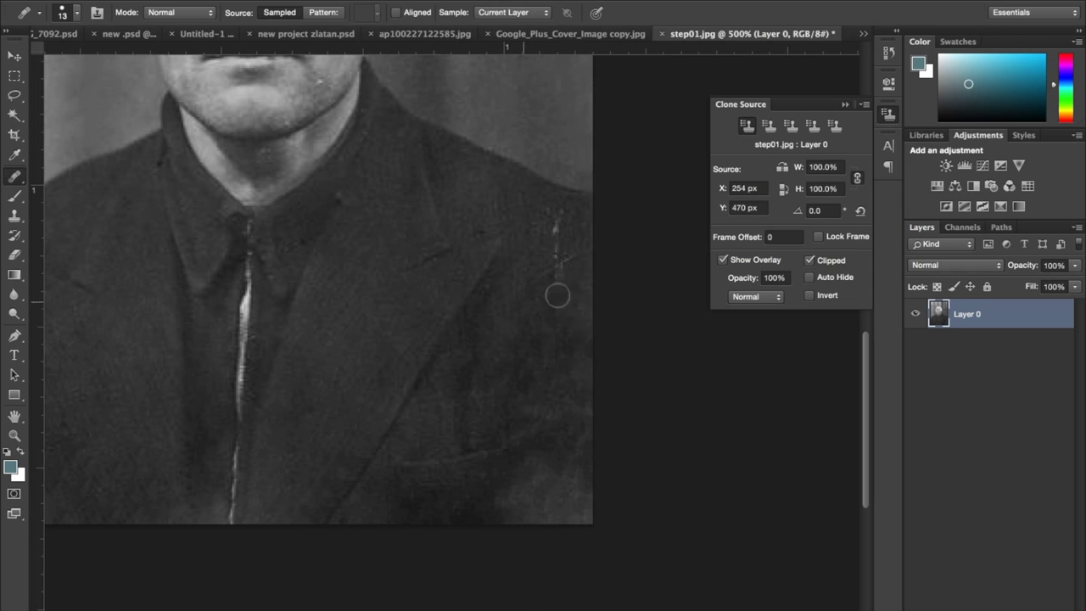
scroll(261, 468, "down", 1)
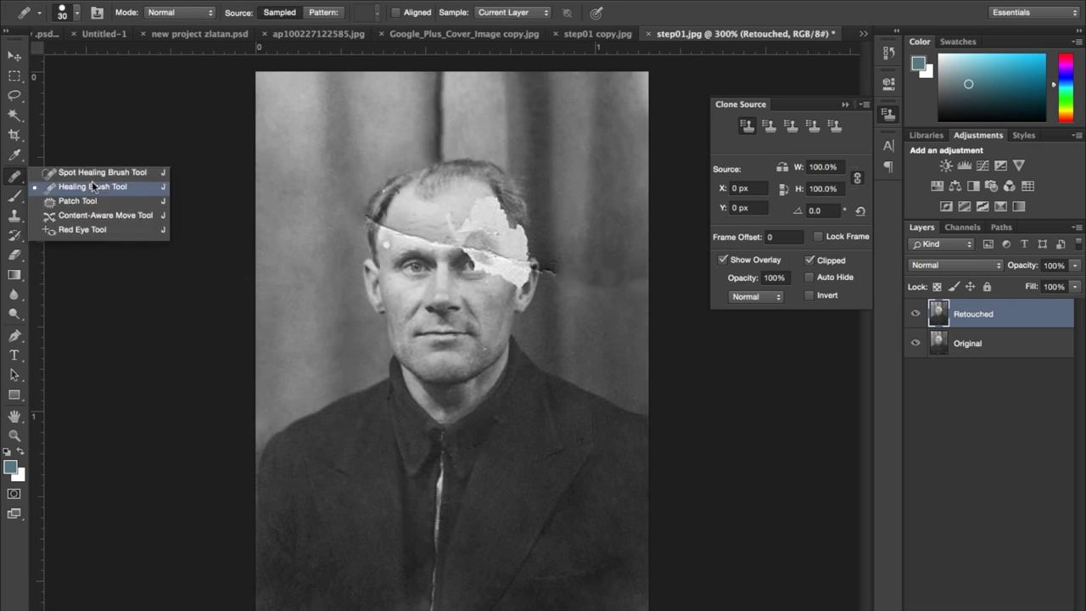
Copy a clean face half onto a new layer and position it over the torn side.
left_click(94, 186)
scroll(585, 235, "up", 2)
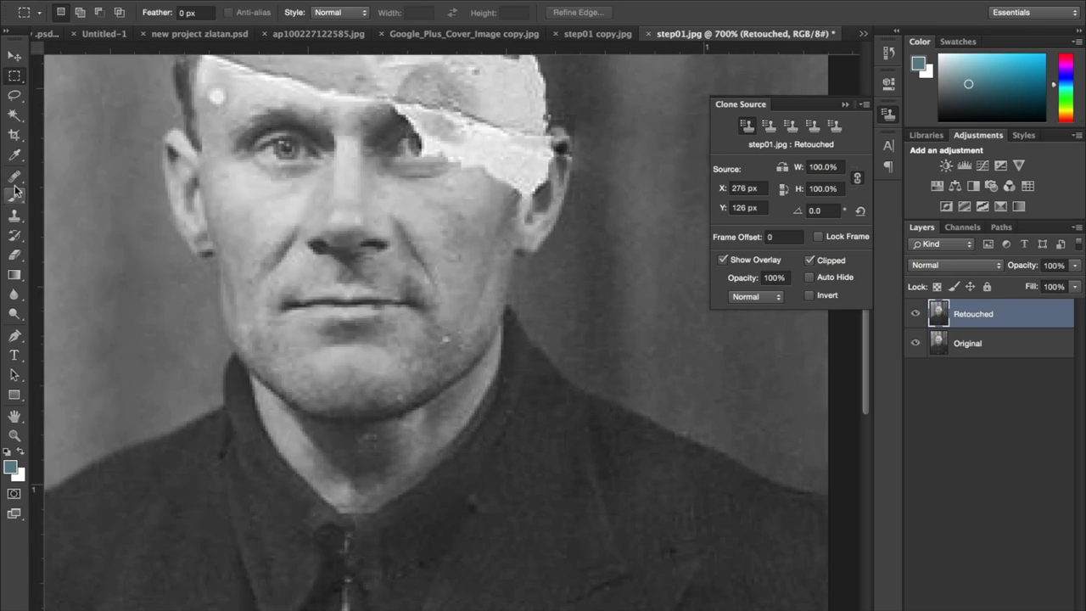
scroll(228, 201, "down", 4)
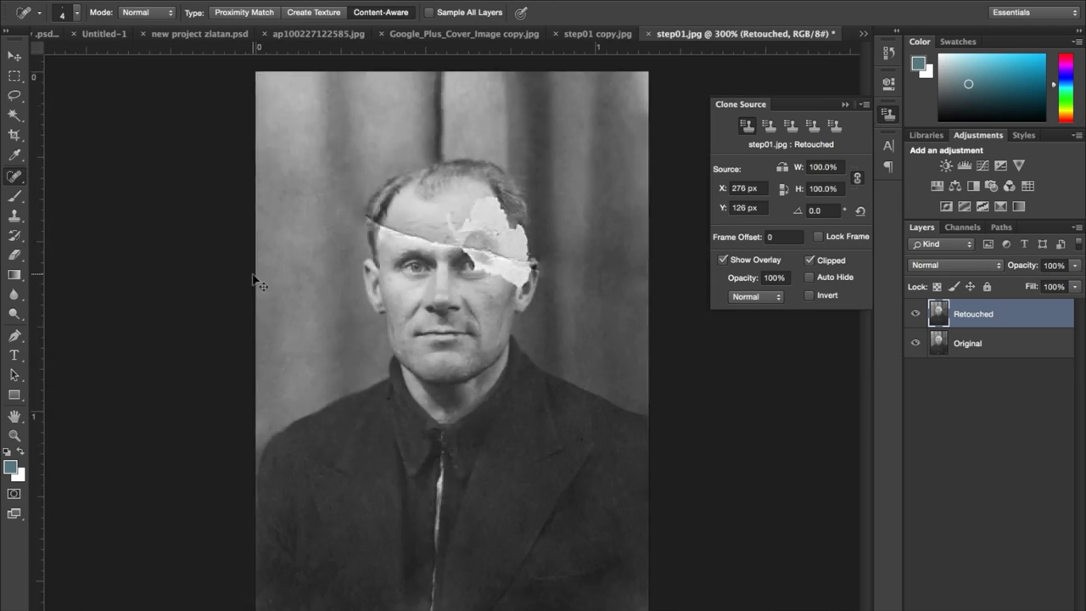
scroll(449, 322, "up", 3)
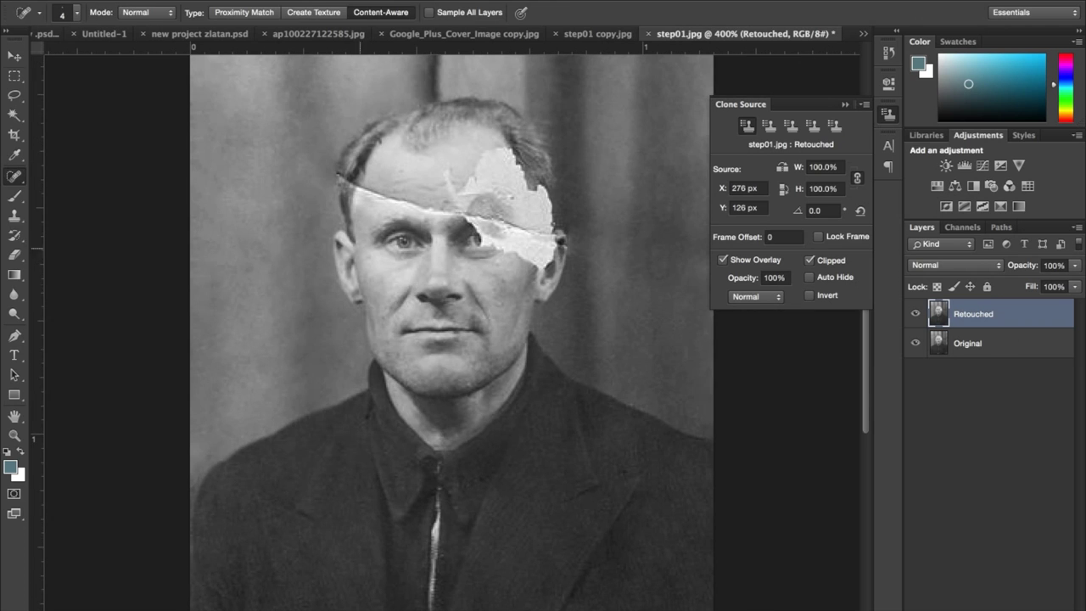
left_click(15, 76)
key("ctrl+j")
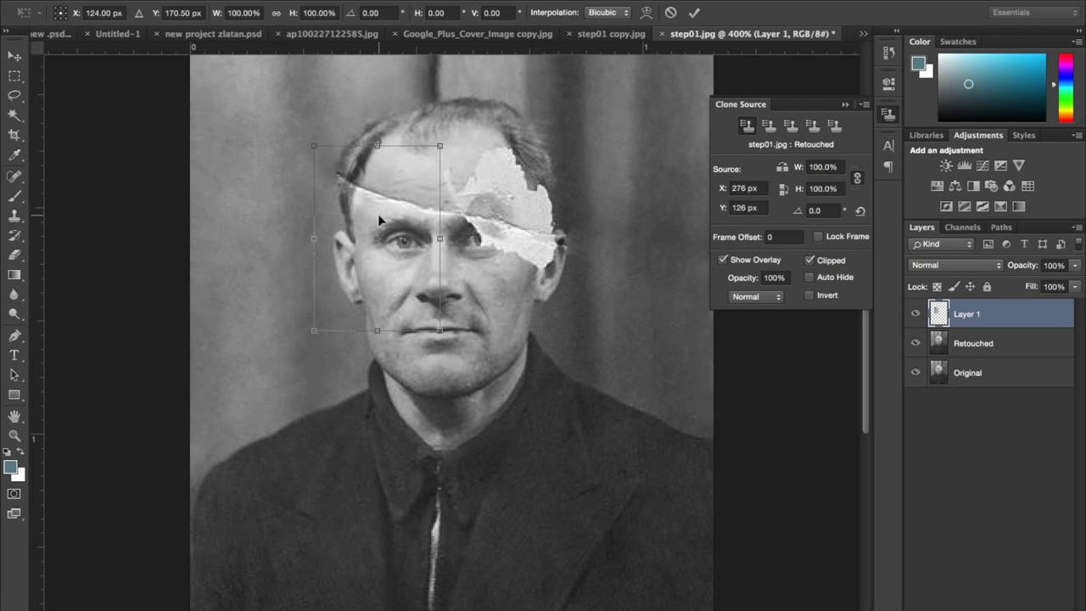
key("ctrl+t")
left_click_drag(373, 255, 473, 306)
Commit the patch transform and check its alignment by temporarily lowering the layer opacity.
key("ctrl+minus")
key("ctrl+minus")
left_click_drag(1075, 265, 1081, 267)
key("ctrl+plus")
key("ctrl+plus")
key("ctrl+plus")
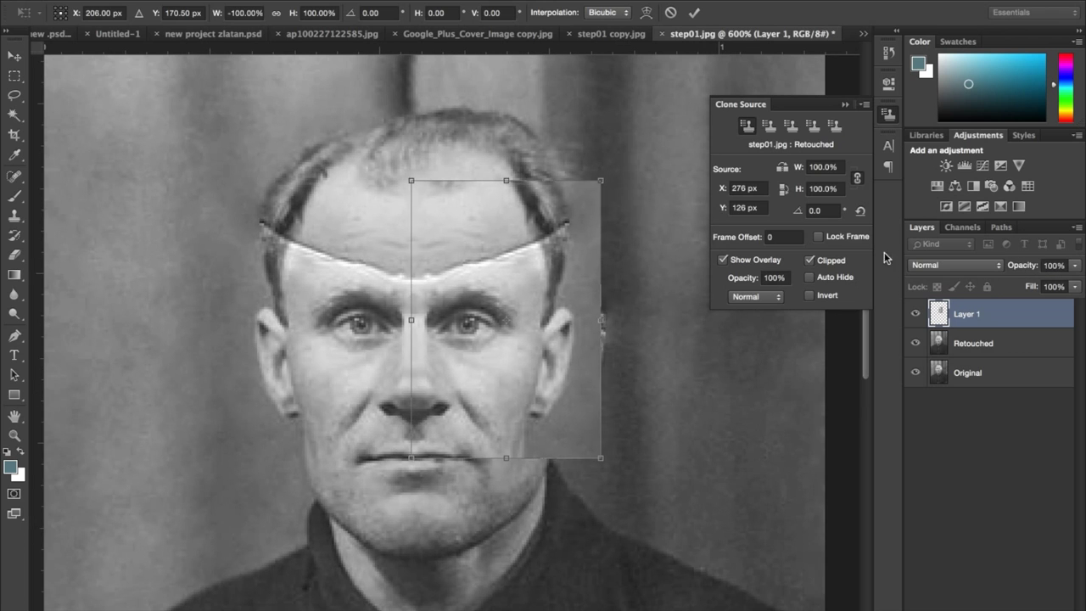
key("Return")
key("ctrl+minus")
key("ctrl+minus")
left_click_drag(1026, 265, 1014, 291)
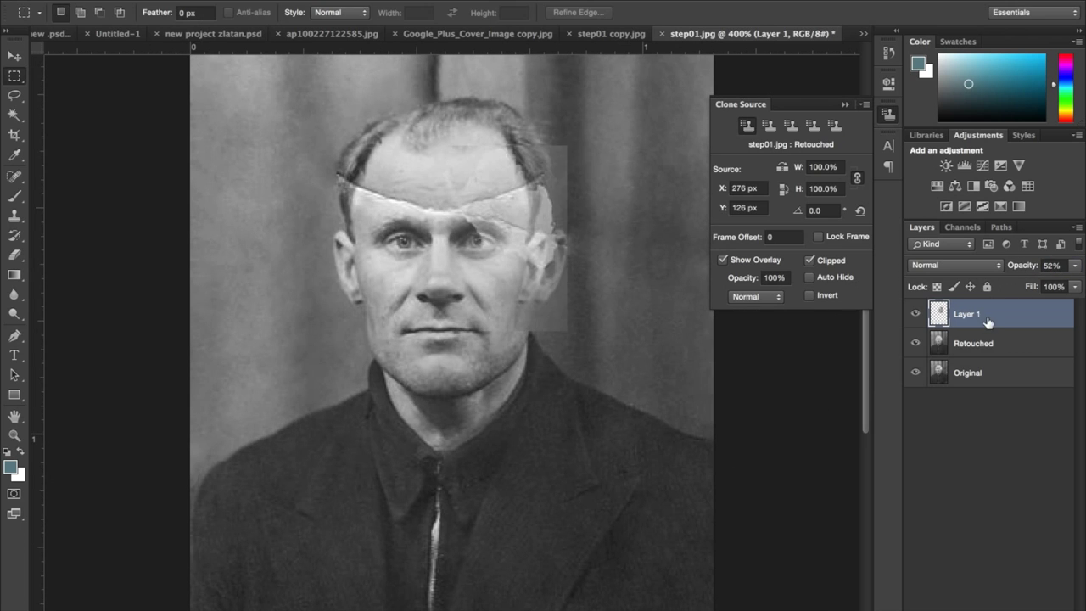
key("0")
Mask the patch layer, hiding the lower face and ear edge, revealing forehead and cheek.
key("d")
key("b")
key("x")
key("ctrl+plus")
key("ctrl+plus")
left_click_drag(509, 398, 644, 382)
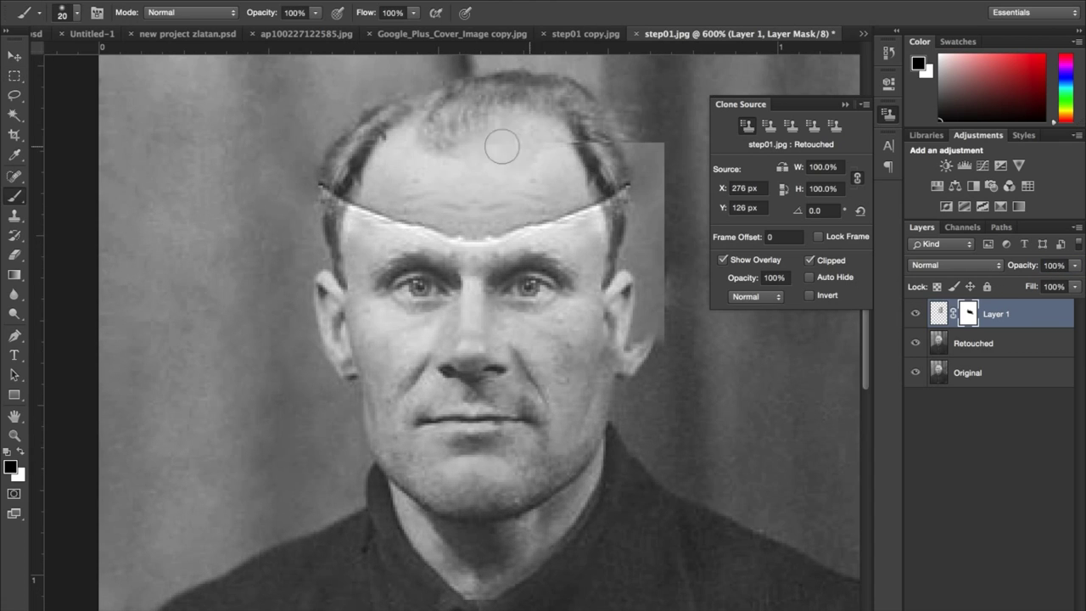
left_click_drag(647, 148, 649, 272)
key("x")
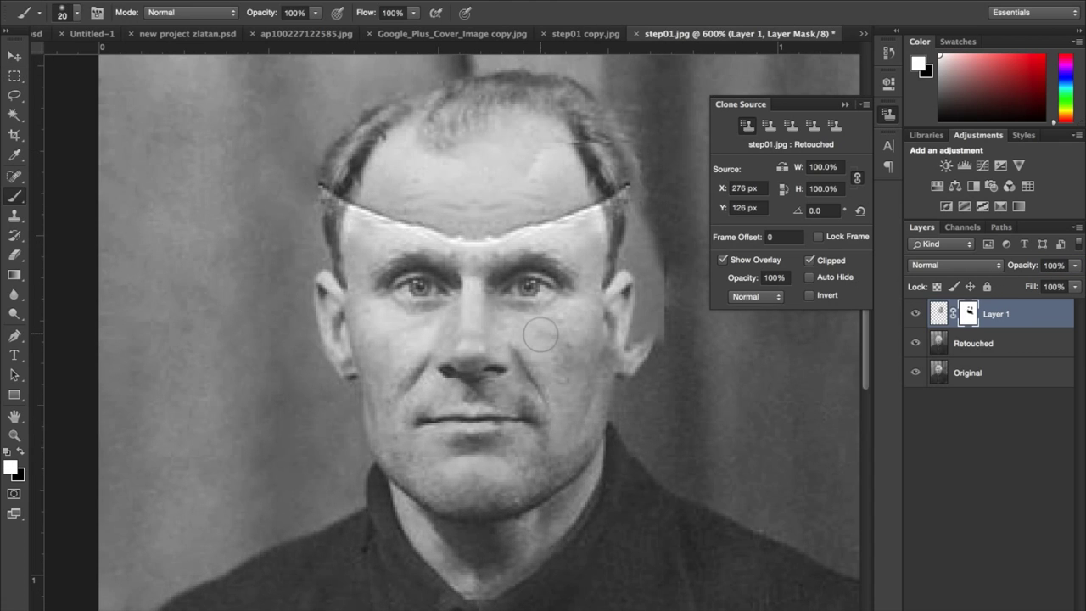
left_click_drag(594, 305, 649, 280)
key("x")
left_click_drag(534, 178, 585, 161)
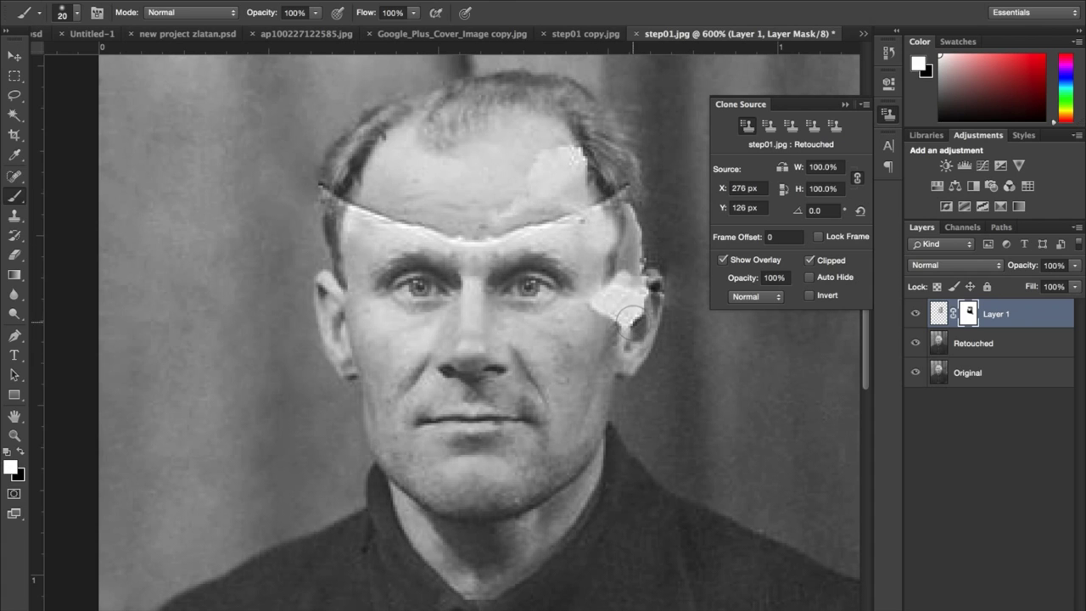
mouse_move(492, 204)
left_mouse_down()
mouse_move(516, 190)
mouse_move(489, 209)
left_mouse_up()
key("x")
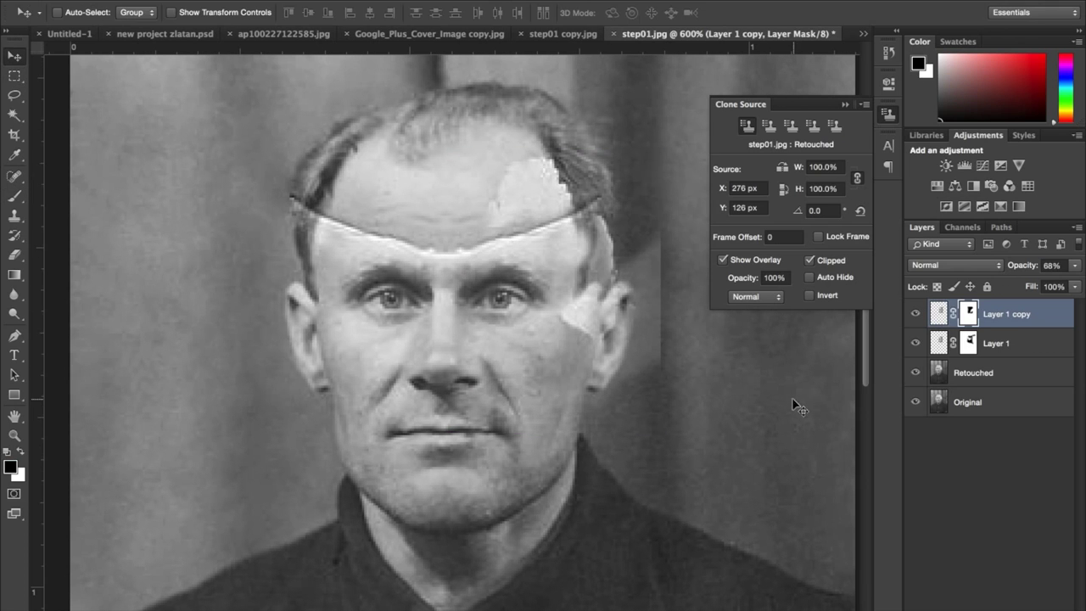
Reshape the patch mask around cheek and forehead and heal the hairline with a smaller brush.
left_click_drag(594, 339, 575, 222)
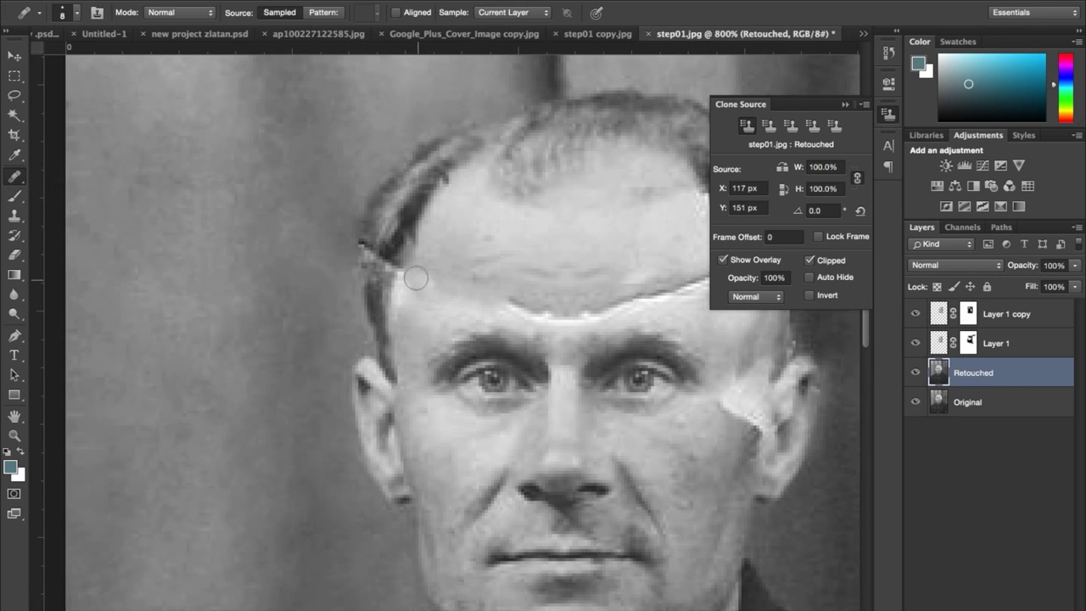
key("ctrl+plus")
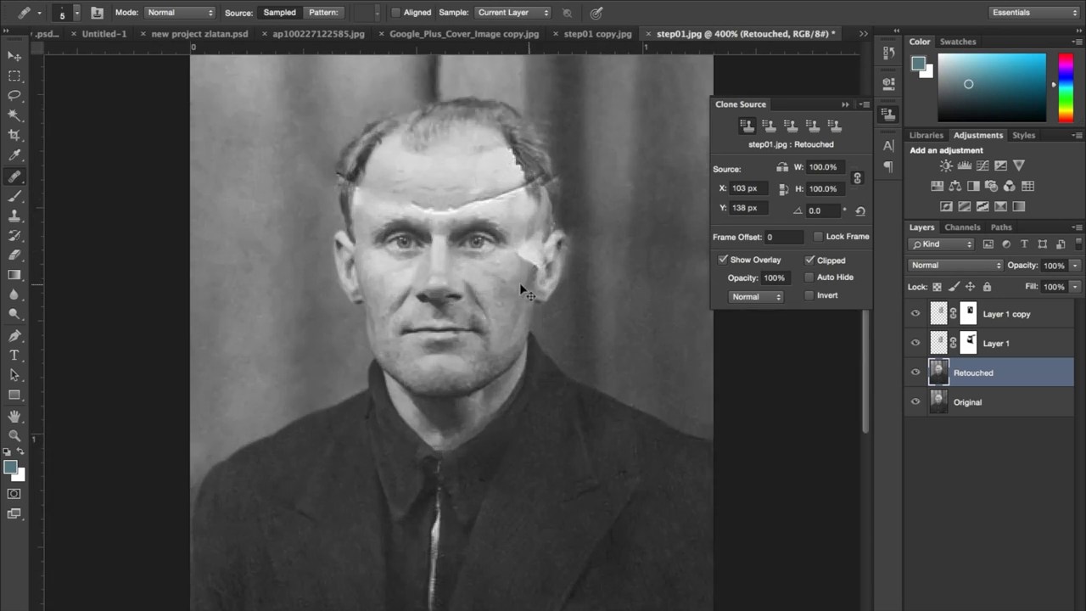
key("bracketleft")
key("bracketleft")
key("bracketleft")
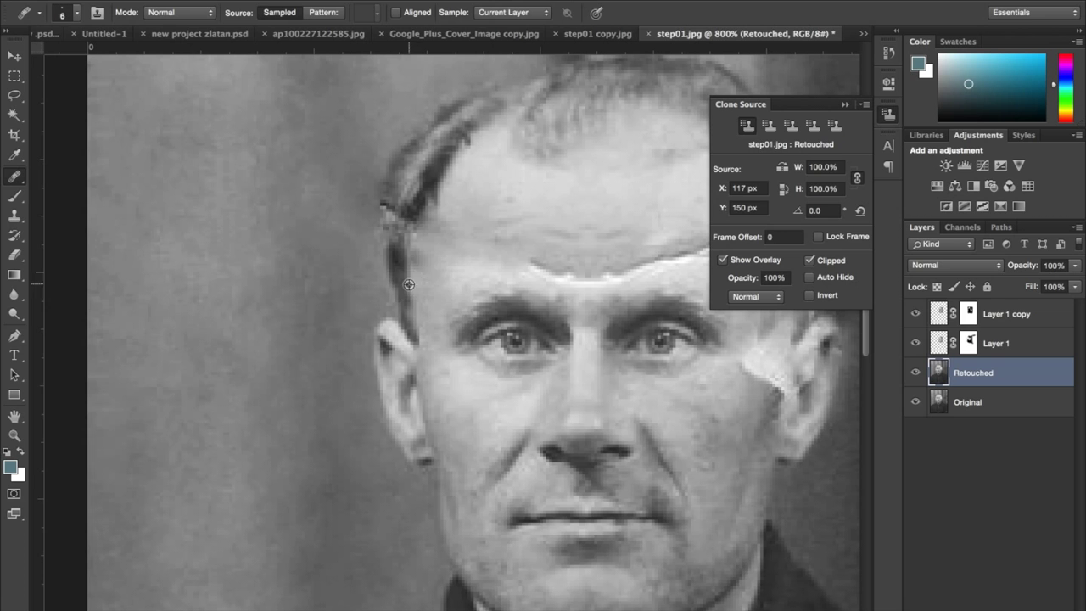
key("ctrl+minus")
key("shift+j")
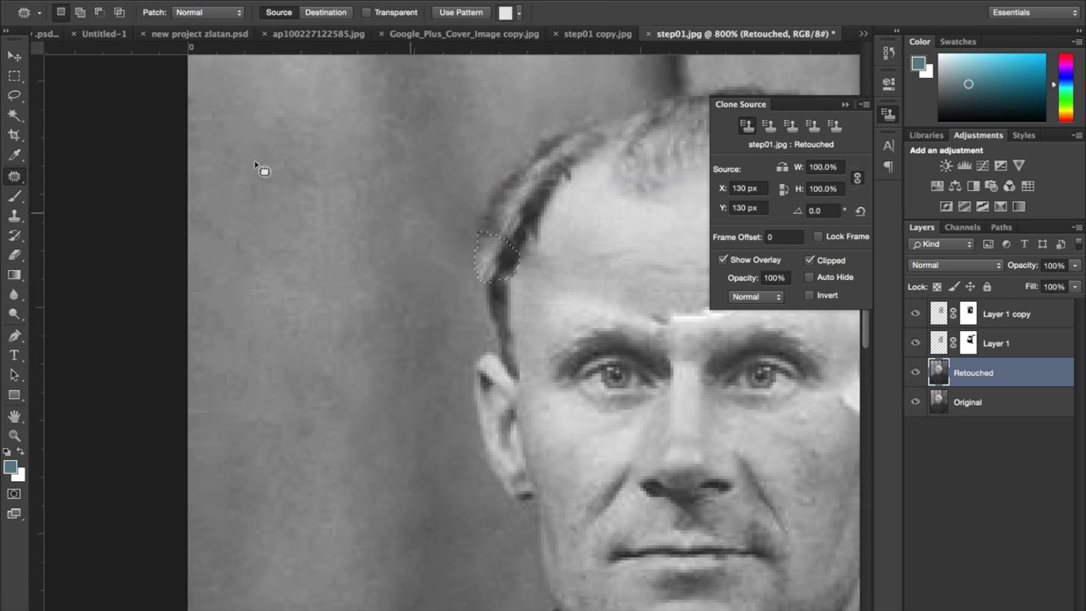
key("ctrl+minus")
Group the patch layers into Group 1 and place a new masked forehead patch.
key("ctrl+g")
key("ctrl+plus")
key("ctrl+plus")
key("ctrl+plus")
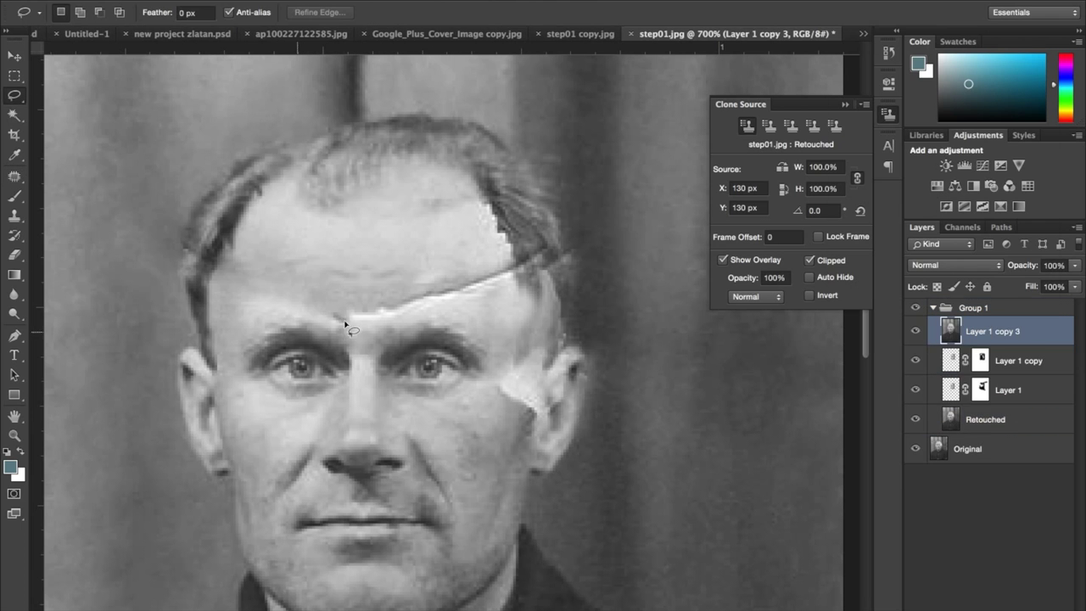
key("Return")
key("b")
key("d")
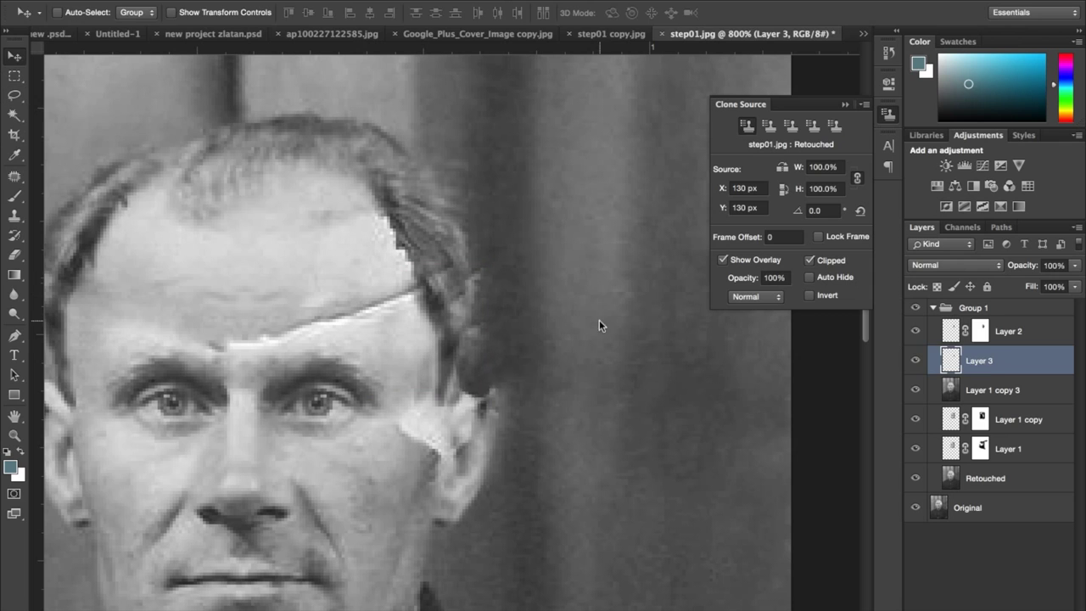
Hide Layer 1 copy 3 and merge the visible layers into a new layer.
left_click(913, 390)
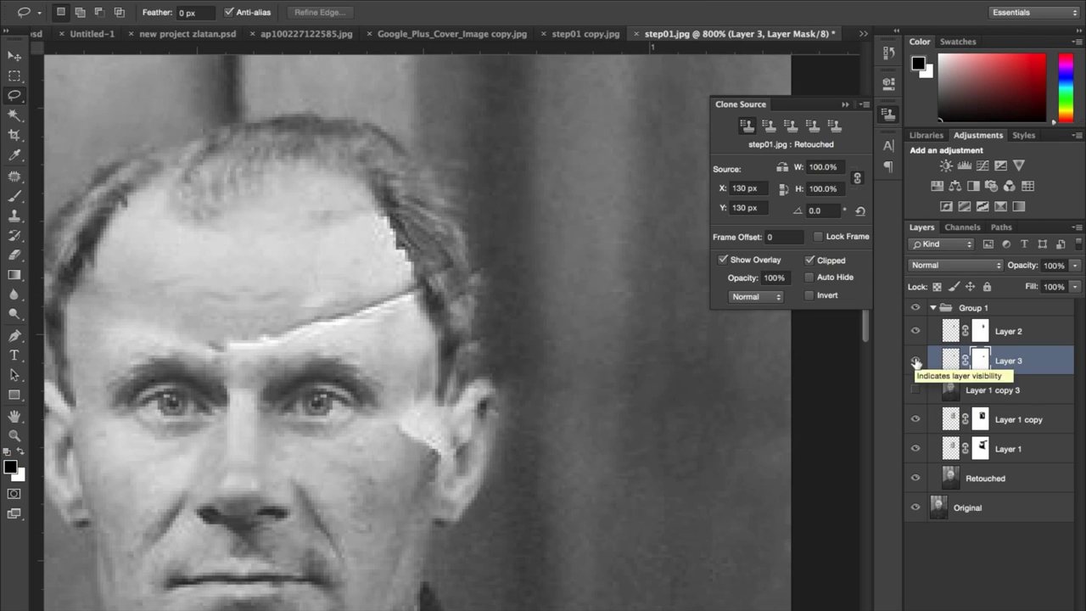
right_click(999, 424)
left_click(848, 458)
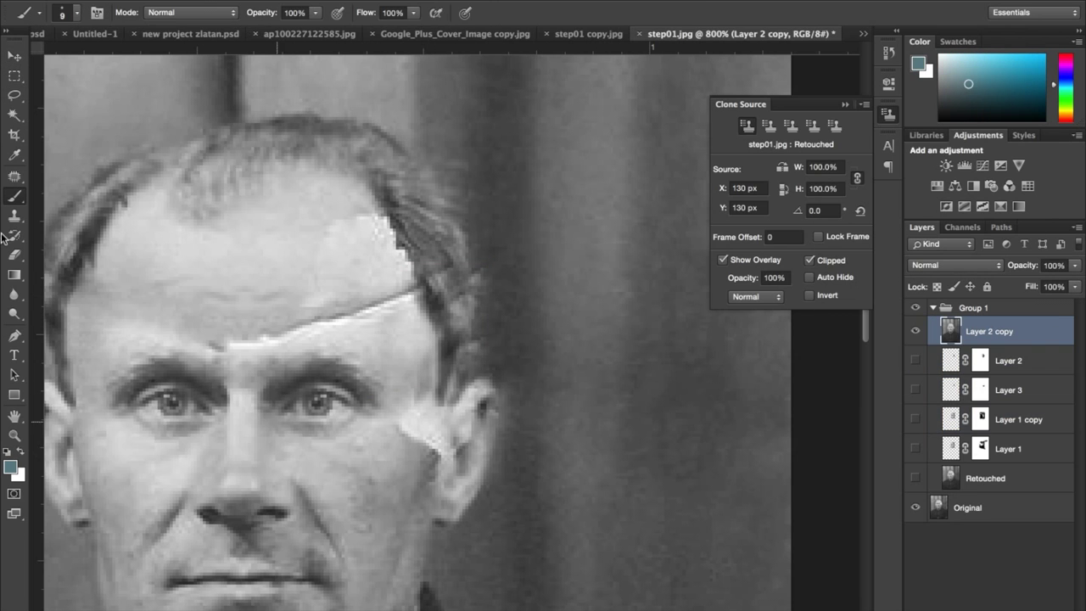
Heal the bright forehead gash and the dark forehead spot with the Healing Brush.
key("j")
right_click(14, 176)
left_click(76, 192)
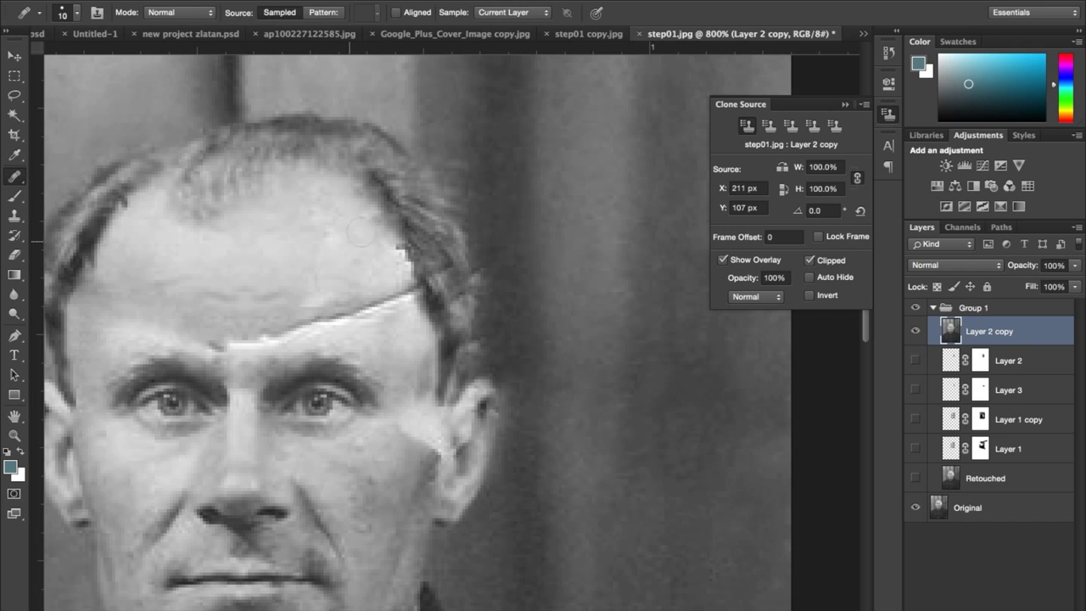
left_click(406, 284)
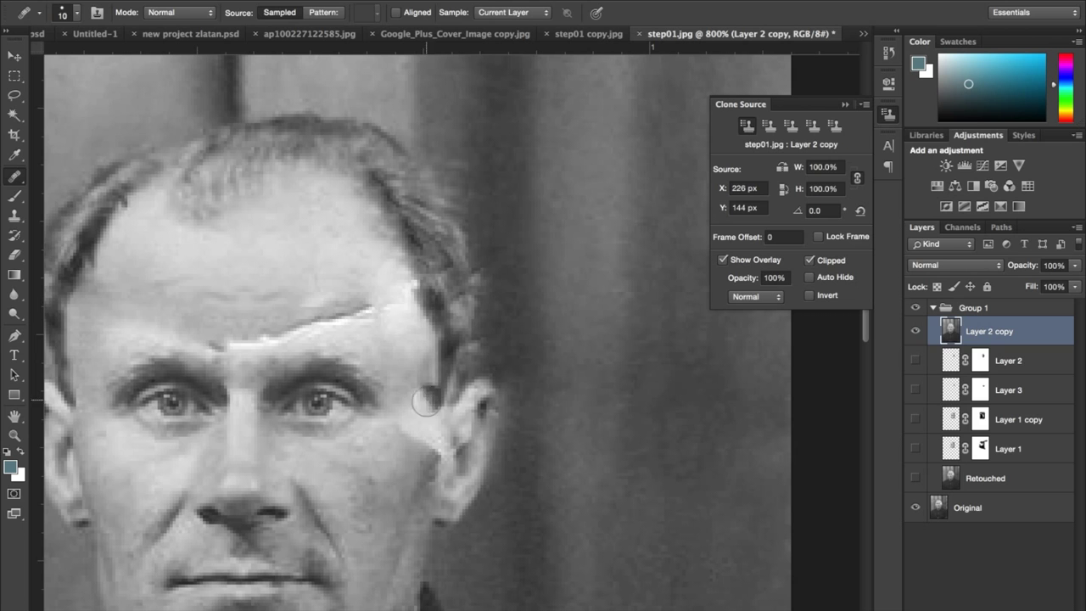
left_click_drag(254, 341, 364, 291)
key("bracketright")
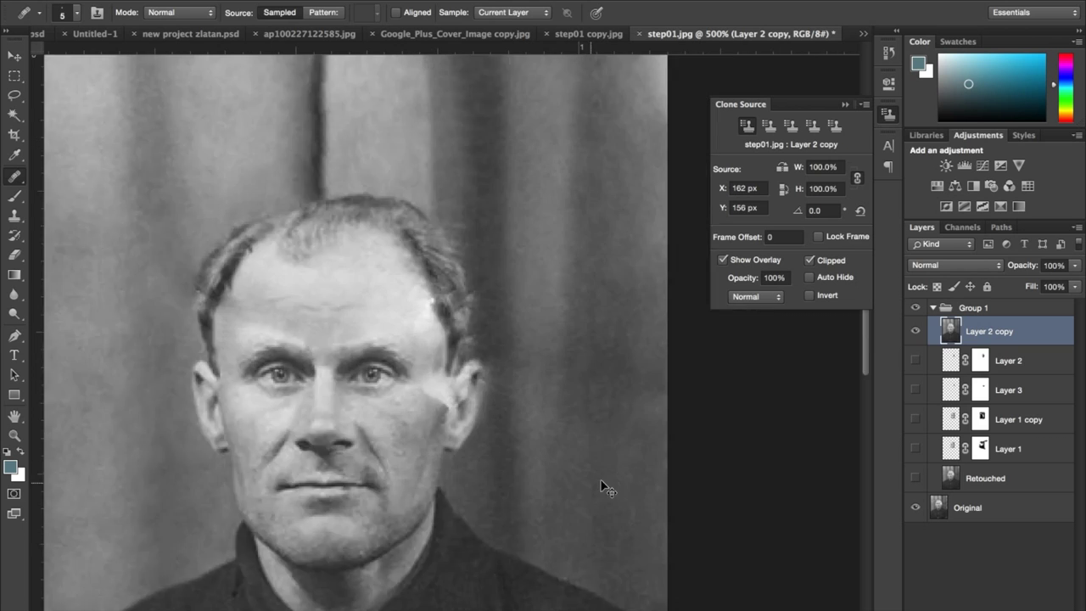
left_click_drag(282, 487, 423, 351)
left_click(377, 332)
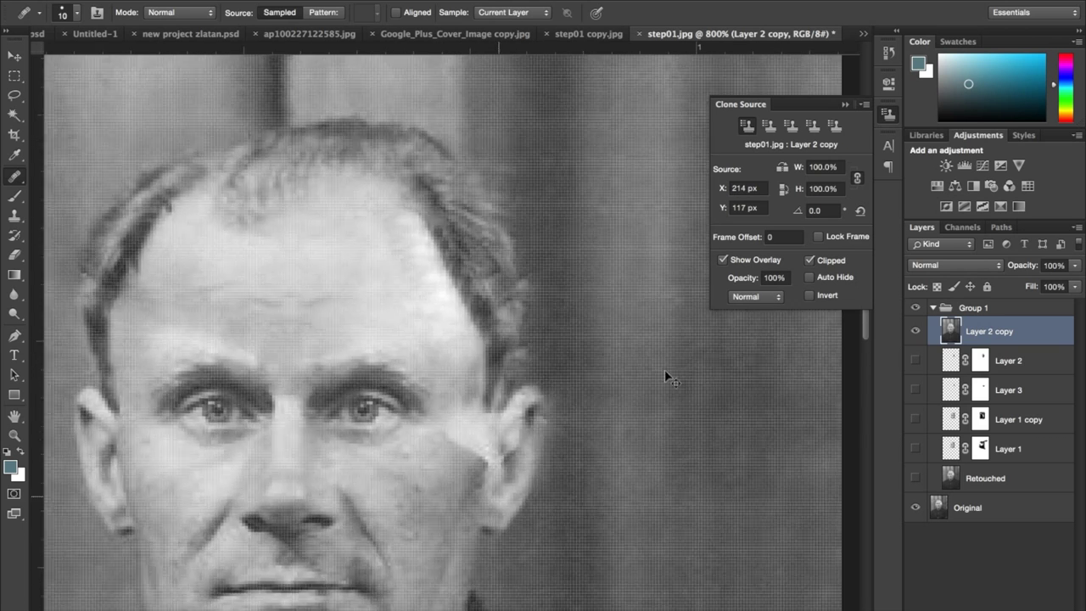
left_click_drag(667, 376, 431, 274)
key("bracketleft")
key("bracketleft")
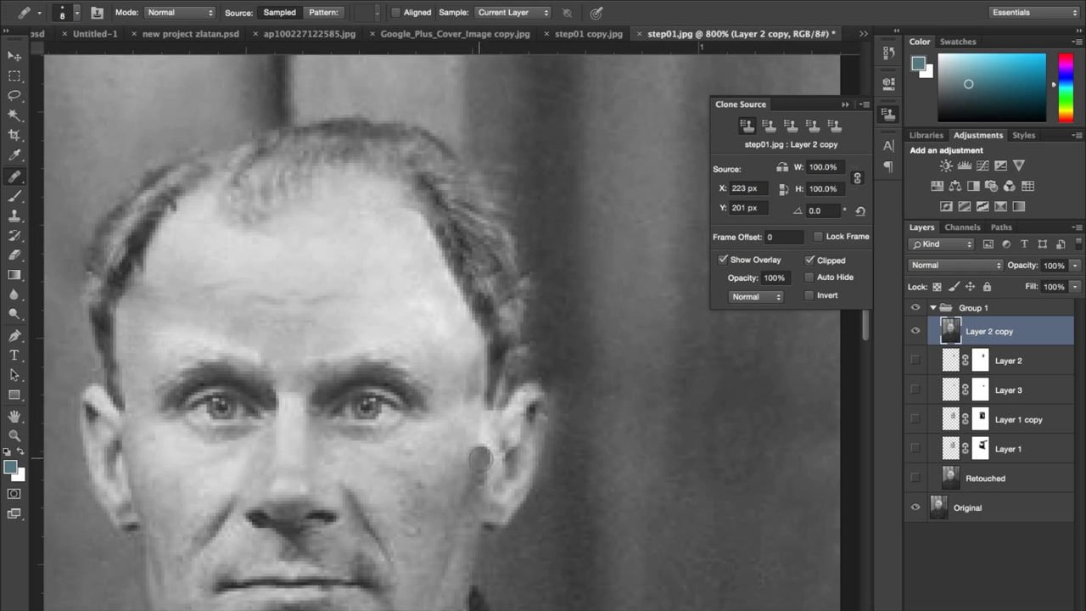
Copy hair onto Layer 4, flip and rotate it onto the right hairline, and mask it.
key("ctrl+minus")
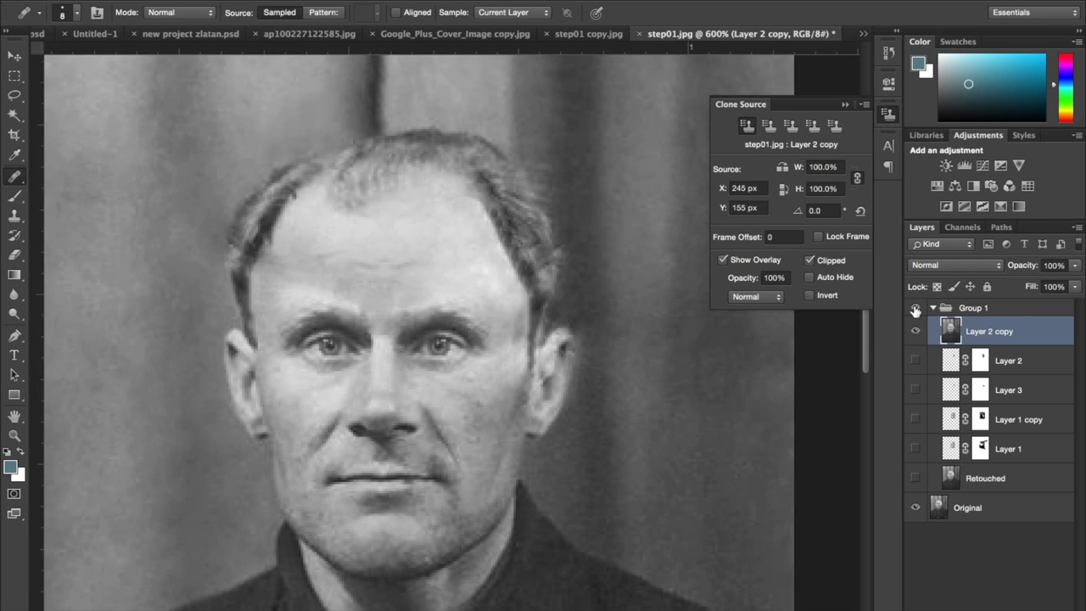
key("ctrl+plus")
scroll(411, 407, "down", 5)
scroll(613, 358, "up", 5)
key("bracketleft")
key("bracketleft")
key("bracketleft")
key("l")
key("ctrl+j")
key("ctrl+t")
left_click_drag(751, 424, 747, 418)
key("Return")
key("b")
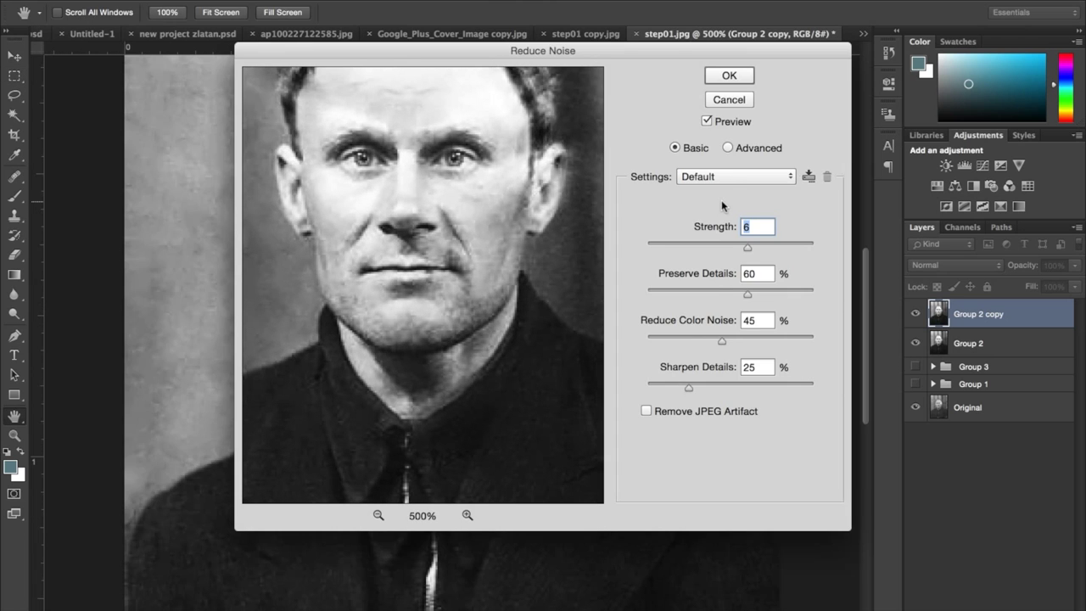
Apply Reduce Noise at Strength 10 with lower Preserve Details.
left_click_drag(747, 246, 814, 246)
left_click_drag(747, 294, 700, 294)
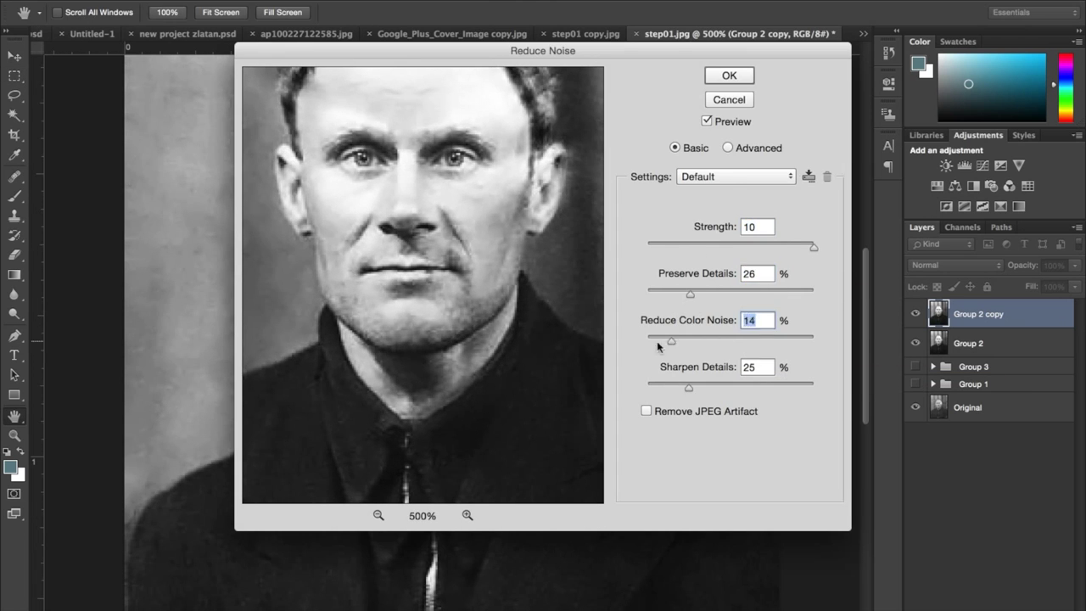
key("Return")
Duplicate the denoised layer and apply High Pass with radius 0.8.
key("ctrl+j")
left_click_drag(760, 398, 754, 398)
key("Return")
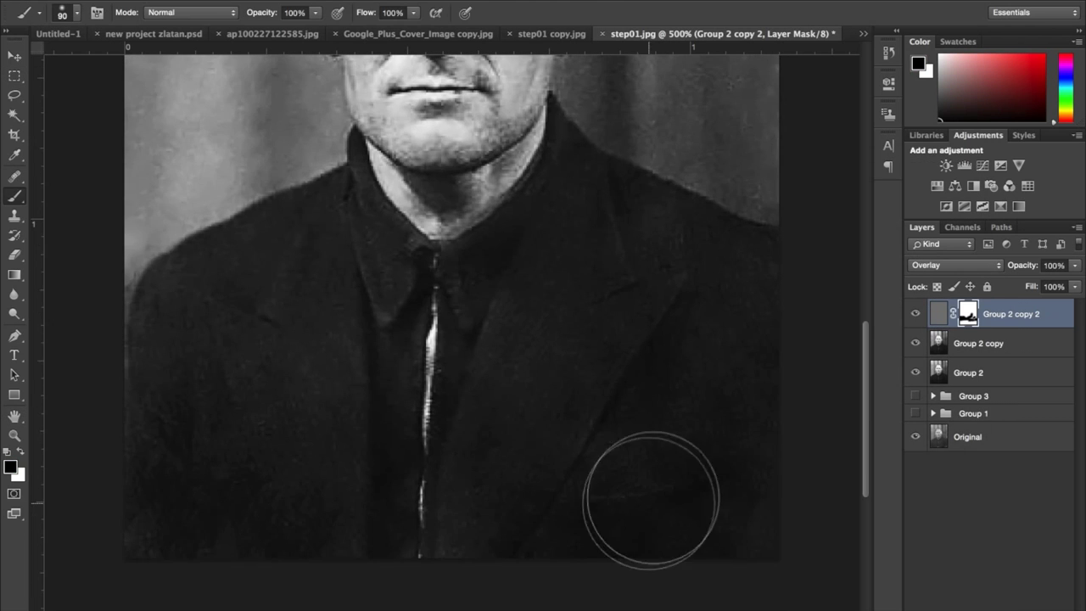